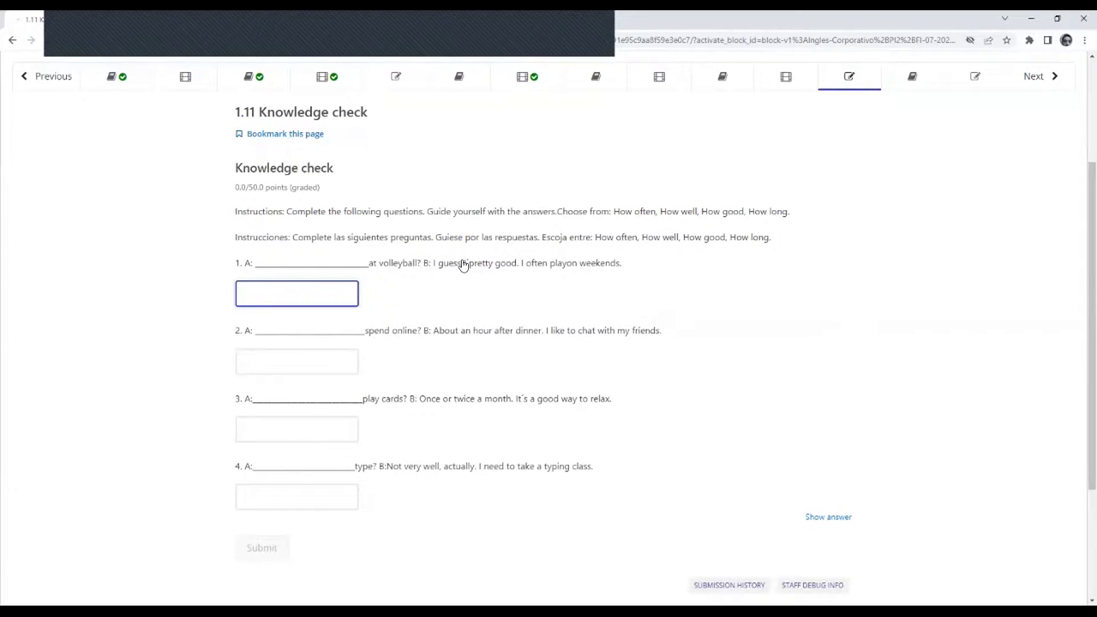
Answer question 1 about volleyball with "How good are you" and submit the knowledge check.
left_click_drag(464, 266, 514, 267)
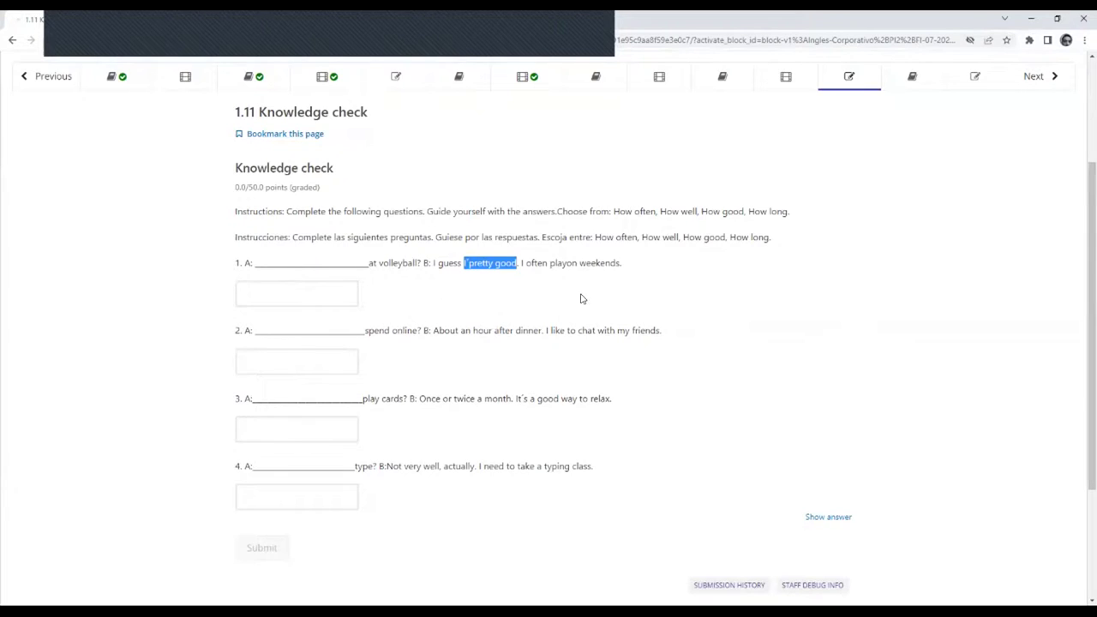
key("Tab")
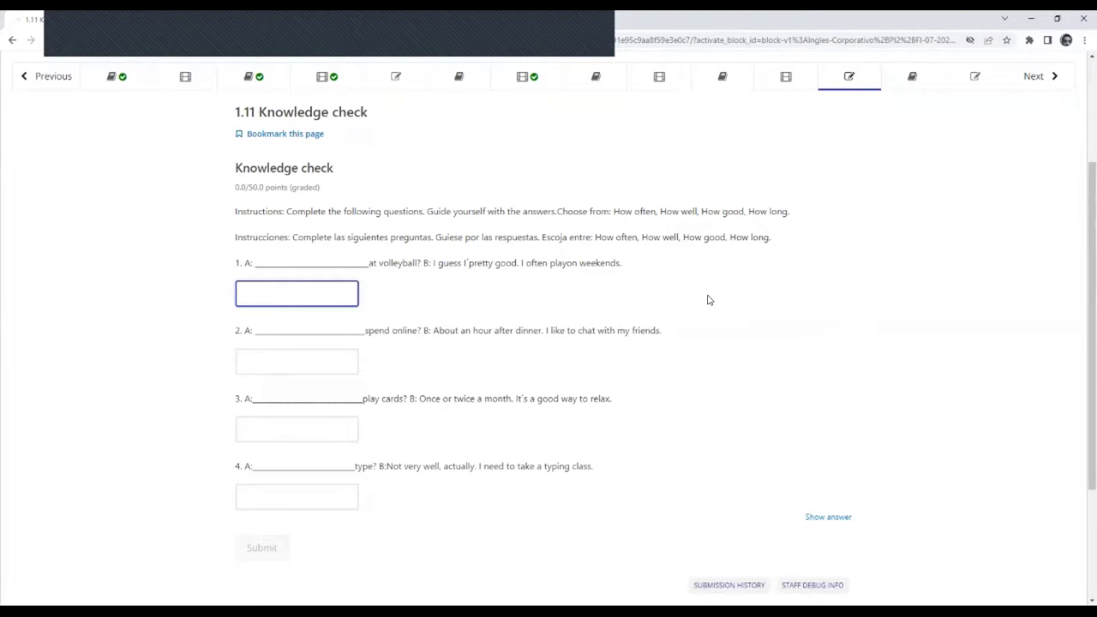
type("H")
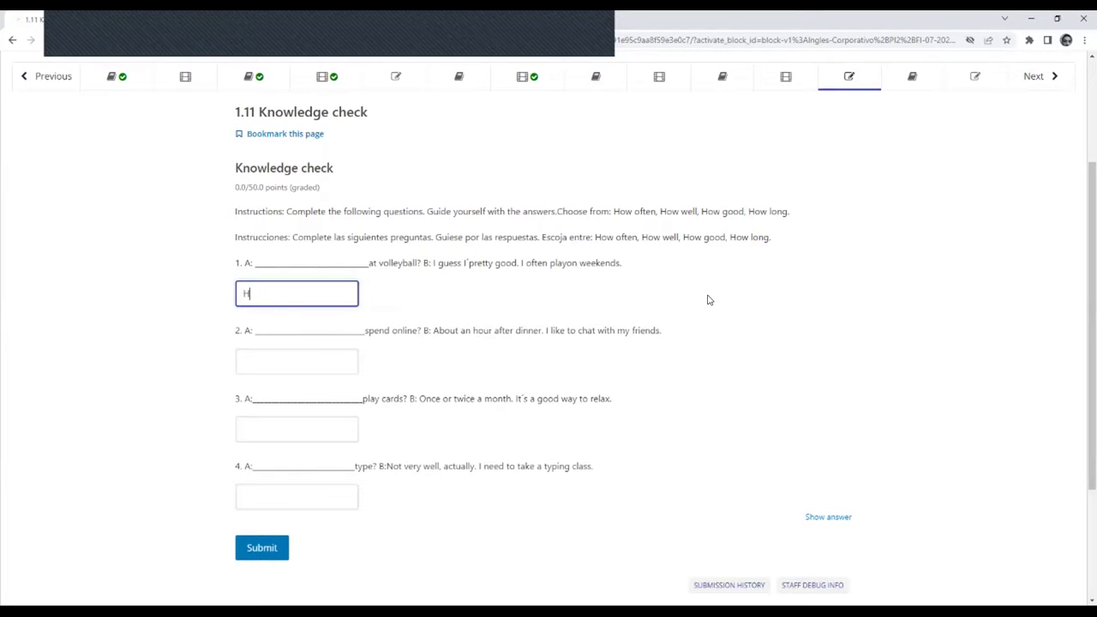
type("ow")
type("good are you")
left_click(249, 543)
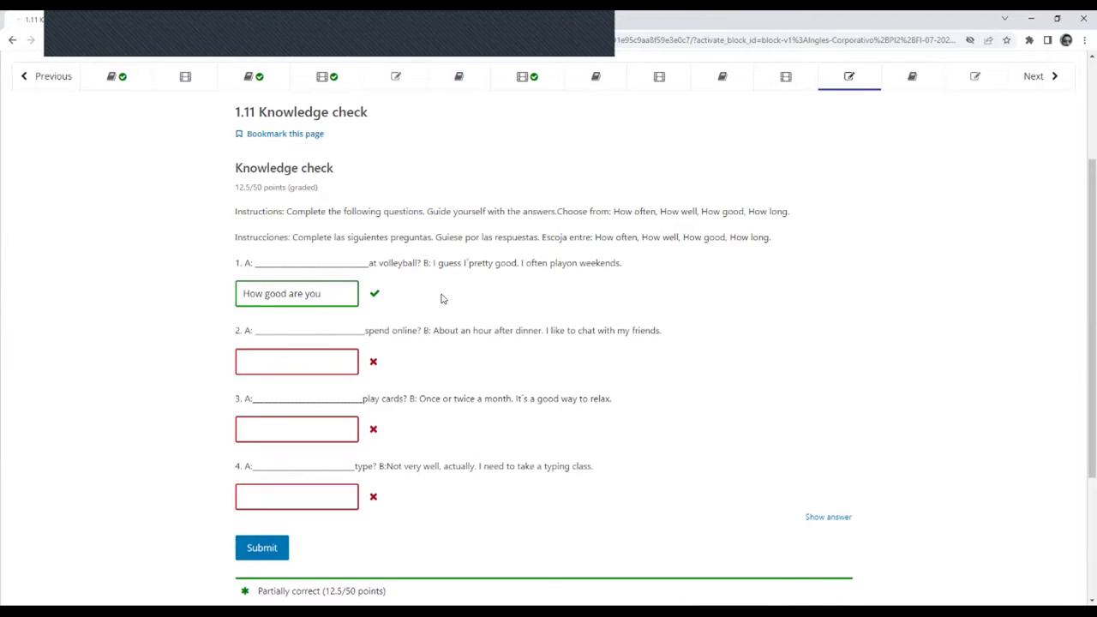
Answer question 2 about spending time online with "How long do you" and submit the knowledge check again.
left_click(294, 355)
key("ctrl+plus")
key("ctrl+plus")
scroll(716, 359, "down", 1)
scroll(716, 358, "up", 1)
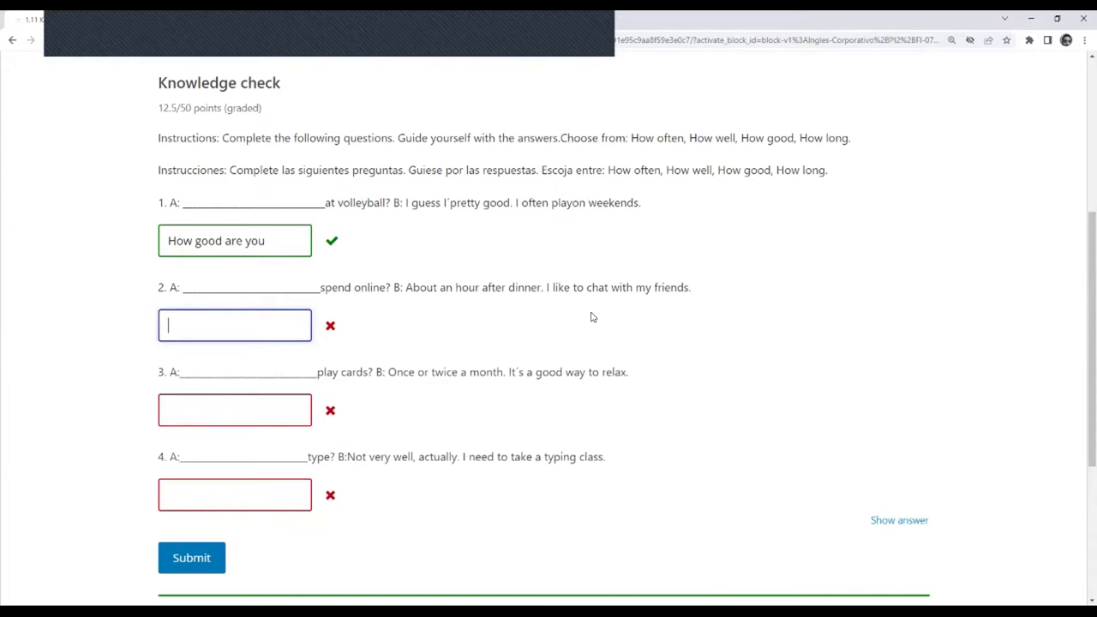
type("How long do you")
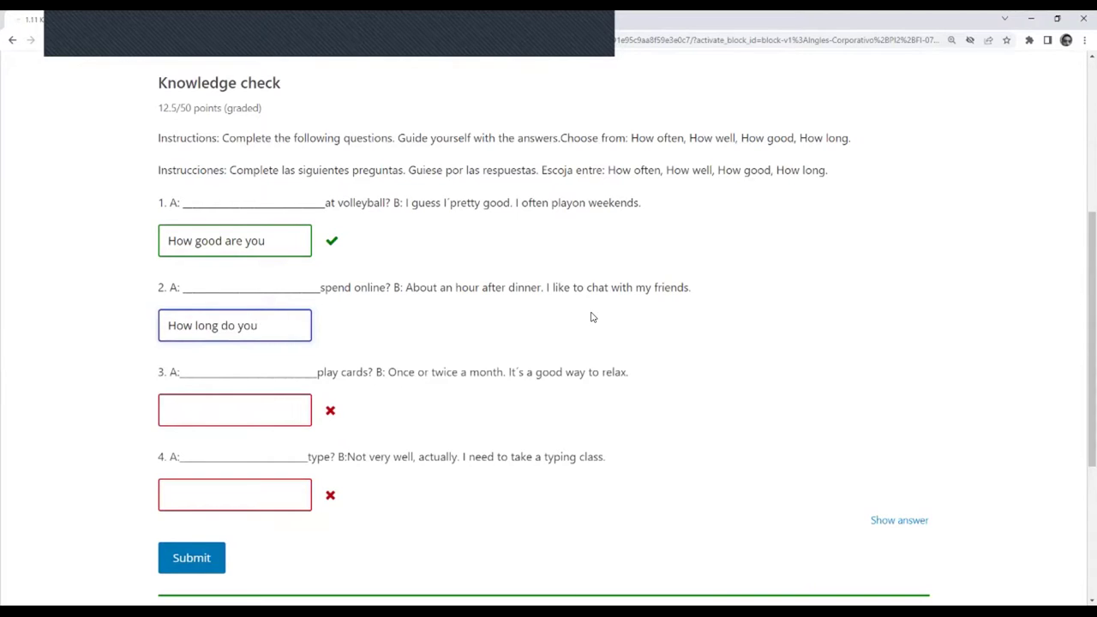
left_click(187, 558)
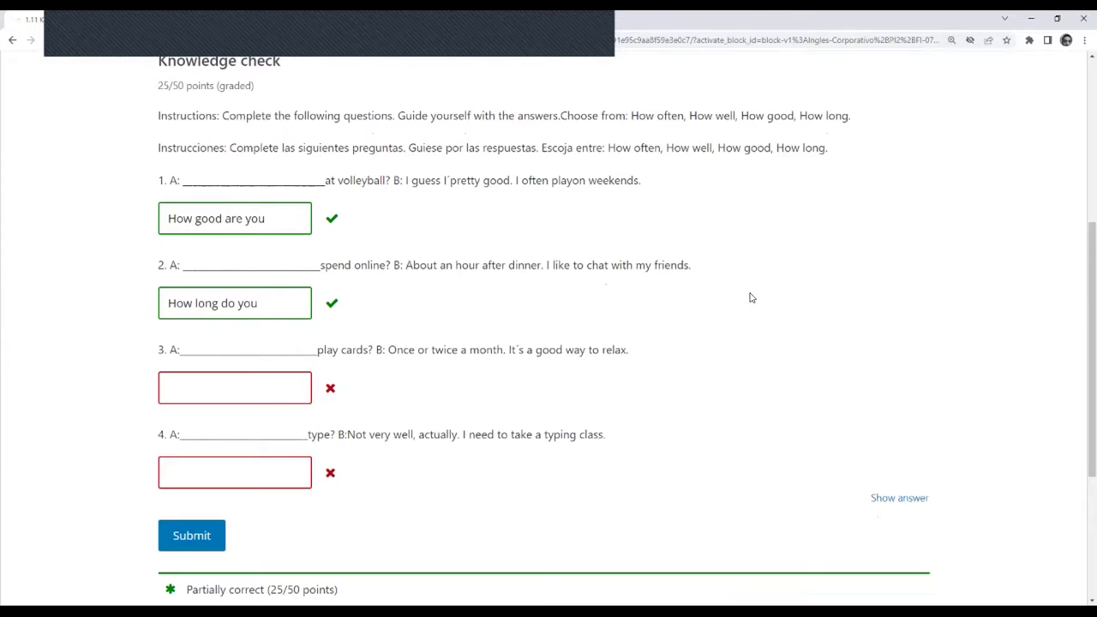
Fill in question 3 about playing cards with "How often do you".
scroll(797, 284, "down", 2)
left_click(225, 272)
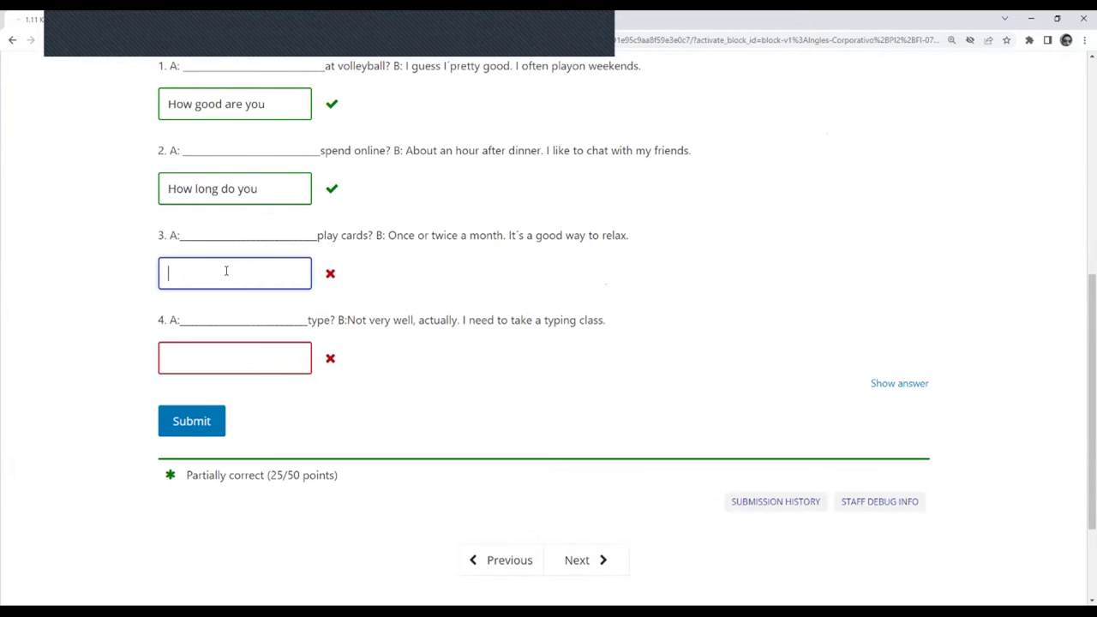
scroll(830, 362, "up", 3)
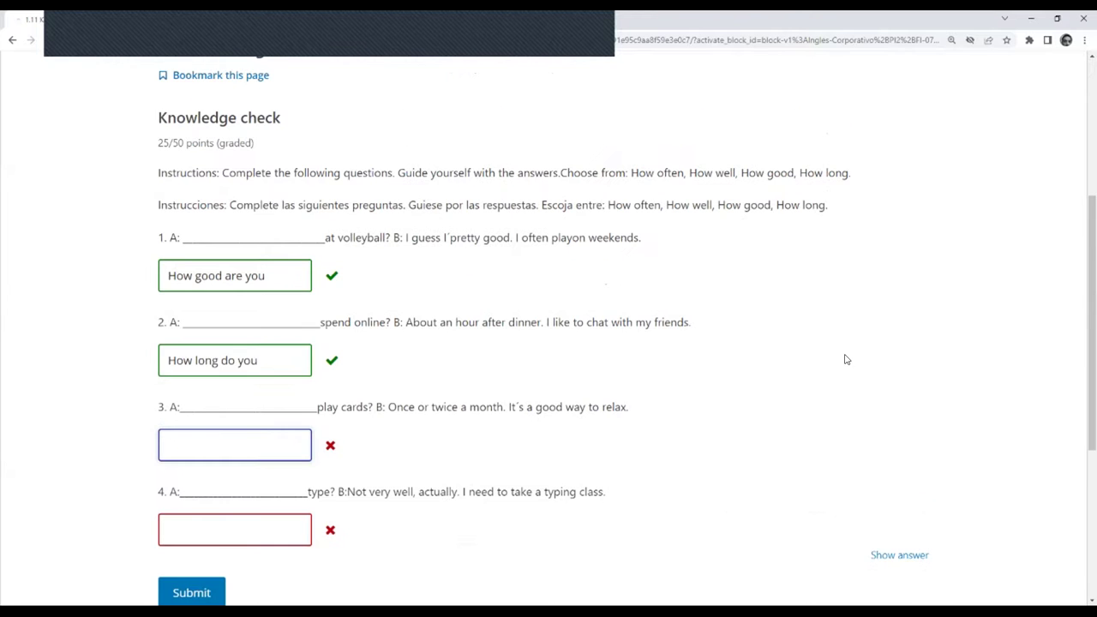
type("How often")
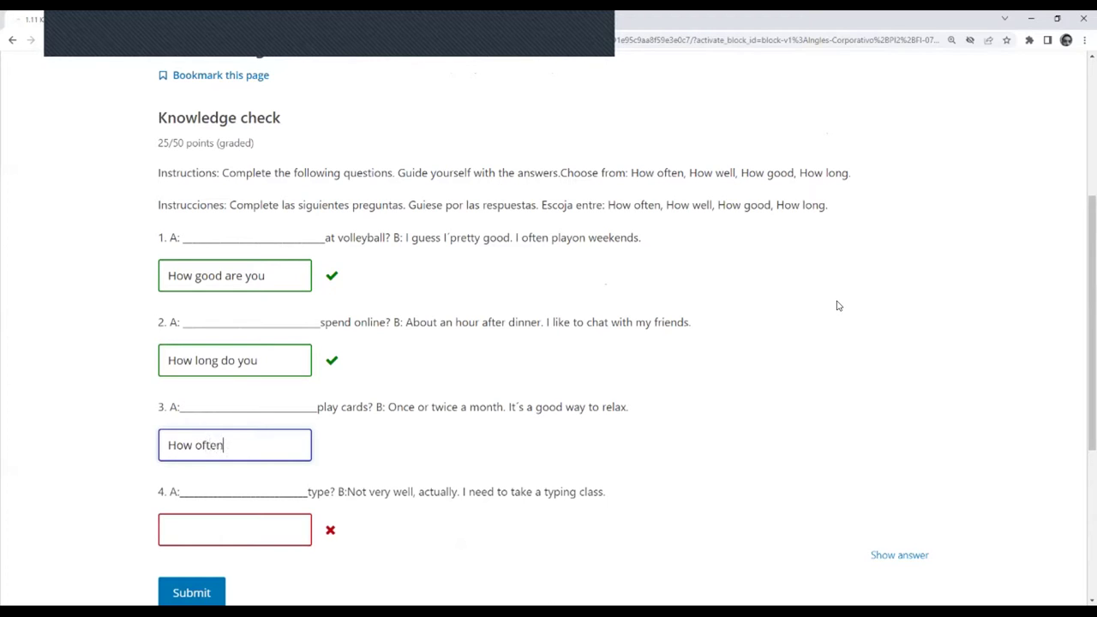
type(" do you")
double_click(223, 443)
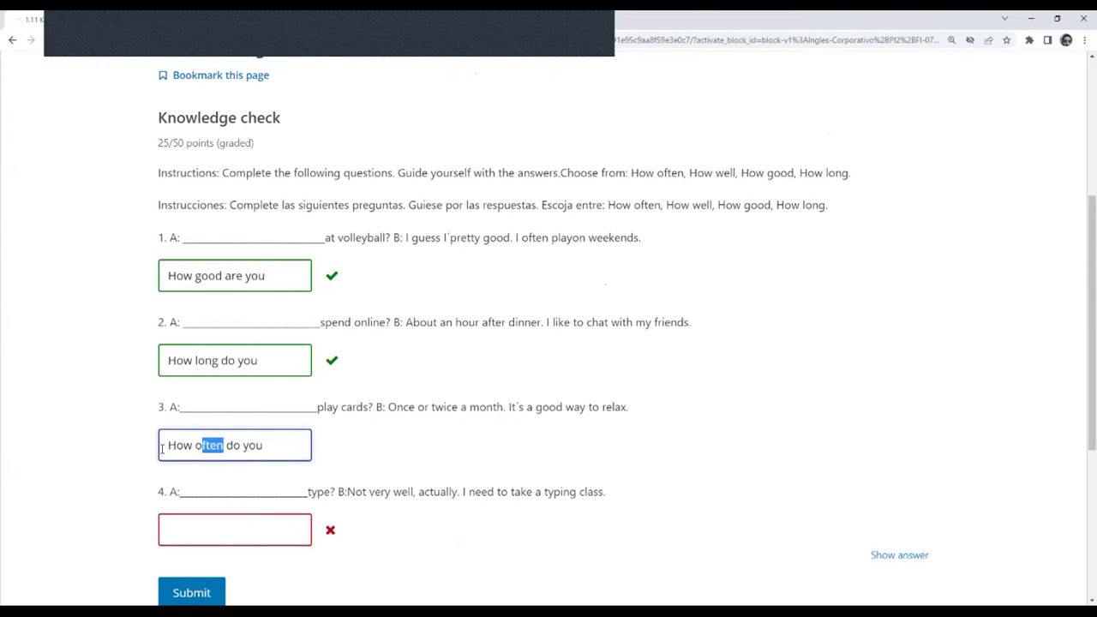
left_click(163, 447, "shift")
left_click_drag(221, 360, 253, 360)
left_click_drag(225, 275, 253, 273)
left_click_drag(232, 445, 183, 444)
key("shift+Home")
Fill in question 4 about typing with "How well do you" and submit the answers.
scroll(225, 415, "down", 2)
left_click(227, 416)
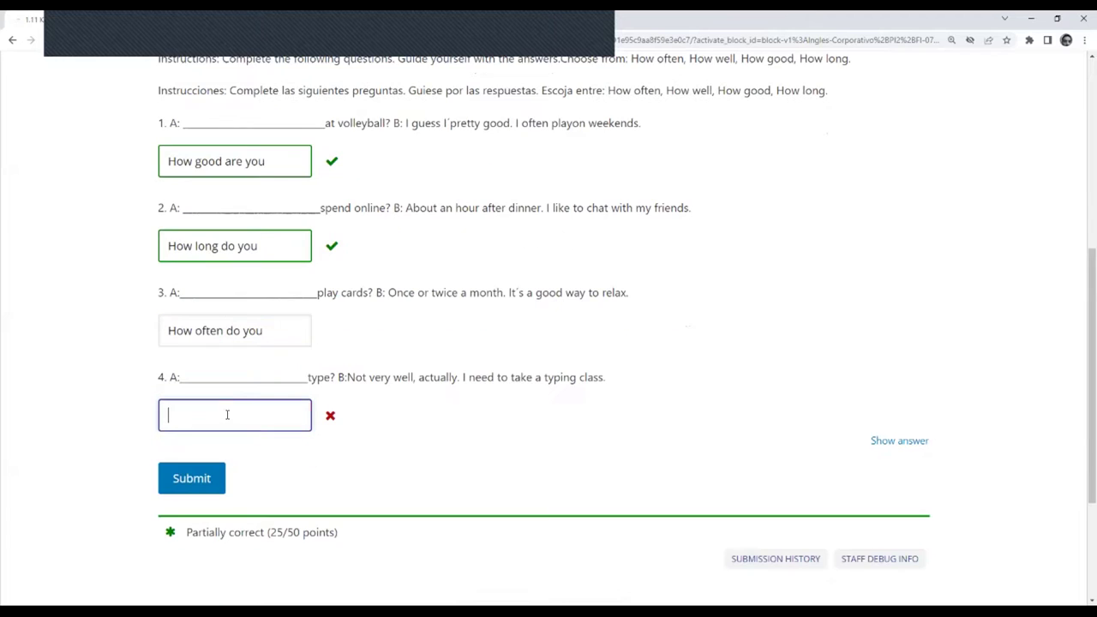
scroll(825, 399, "up", 1)
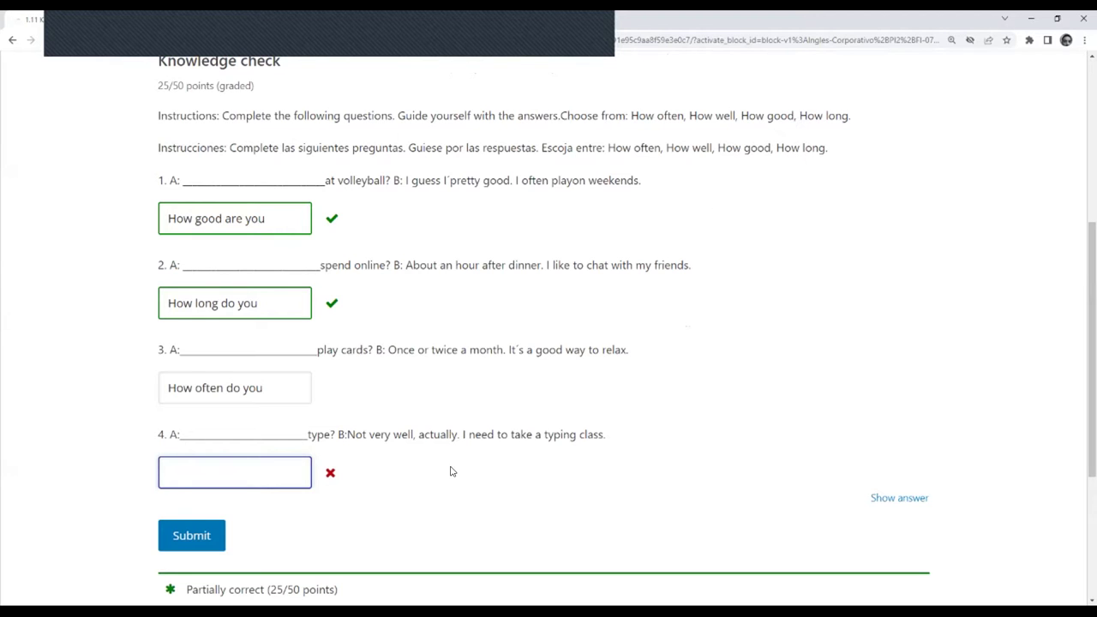
type("How well do you")
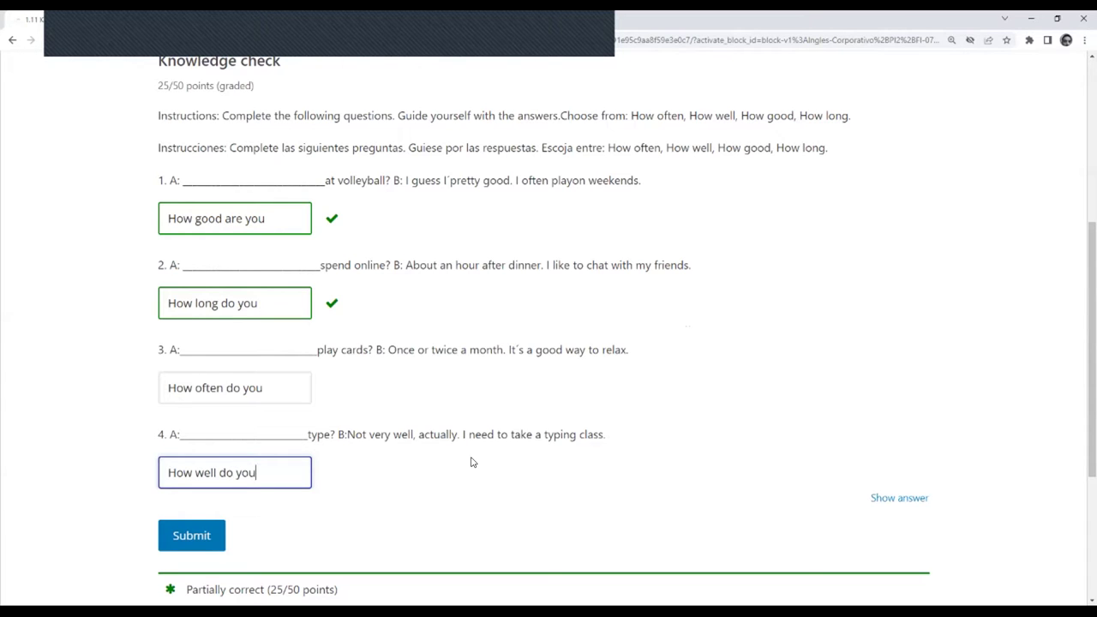
left_click(196, 535)
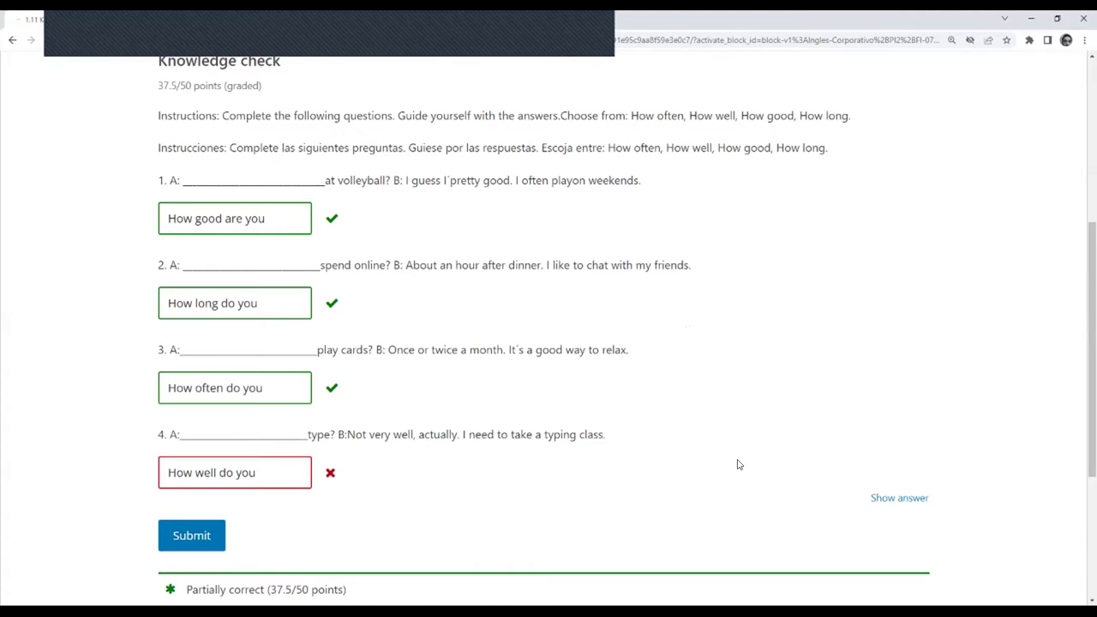
Replace "do" with "can" in the answer to question 4 so it reads "How well can you", and resubmit.
key("shift+Tab")
key("End")
key("ctrl+Left")
key("ctrl+shift+Left")
type("can")
left_click(167, 532)
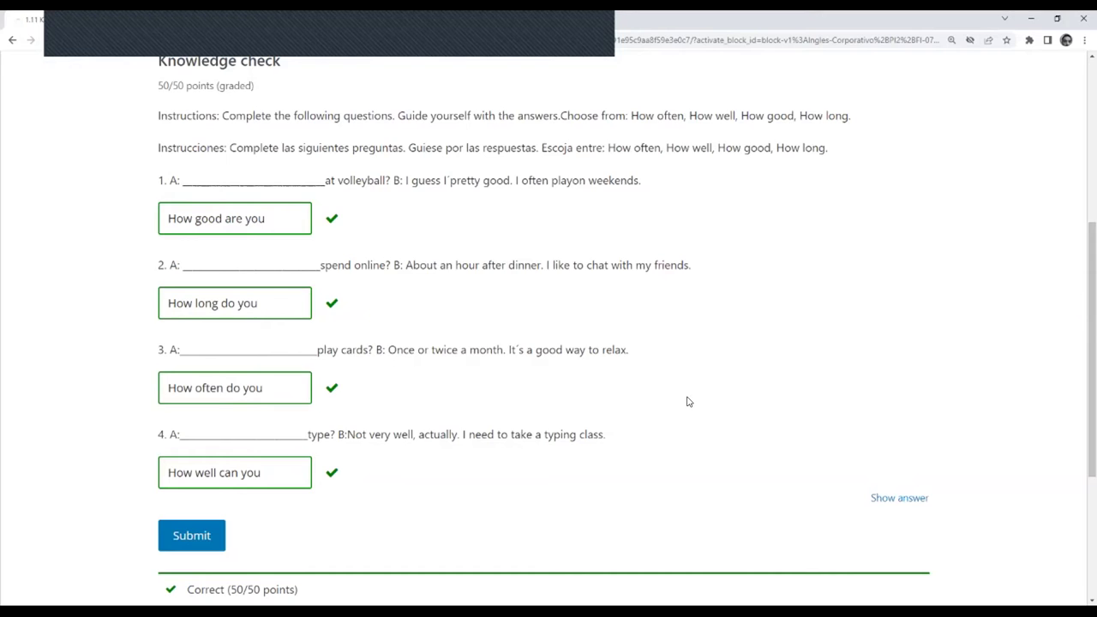
scroll(686, 401, "up", 4)
scroll(477, 392, "down", 3)
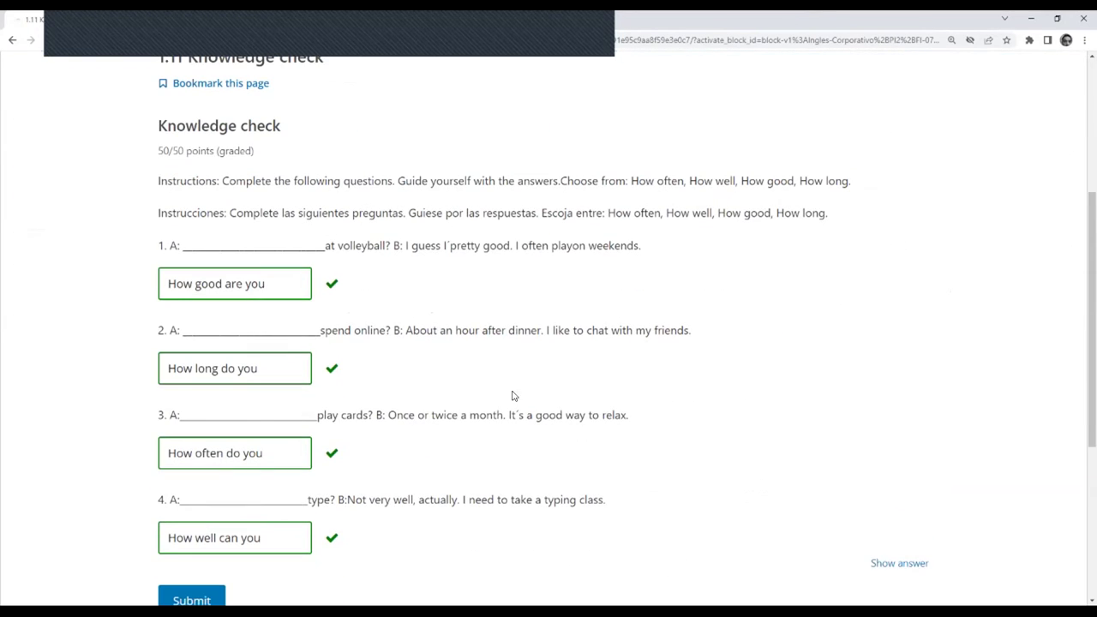
scroll(658, 358, "down", 2)
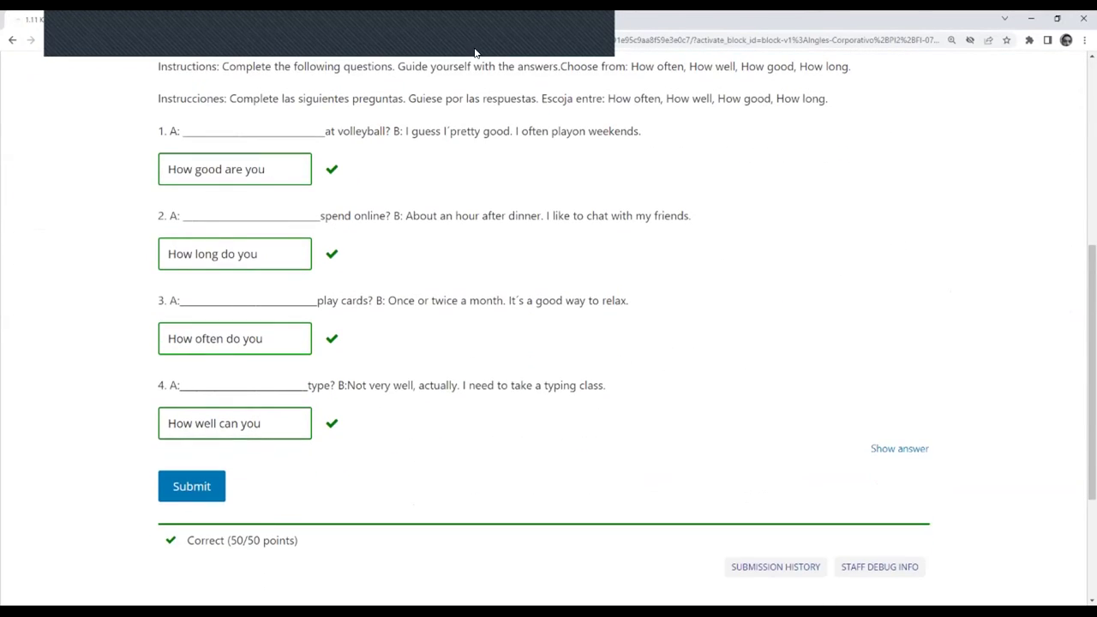